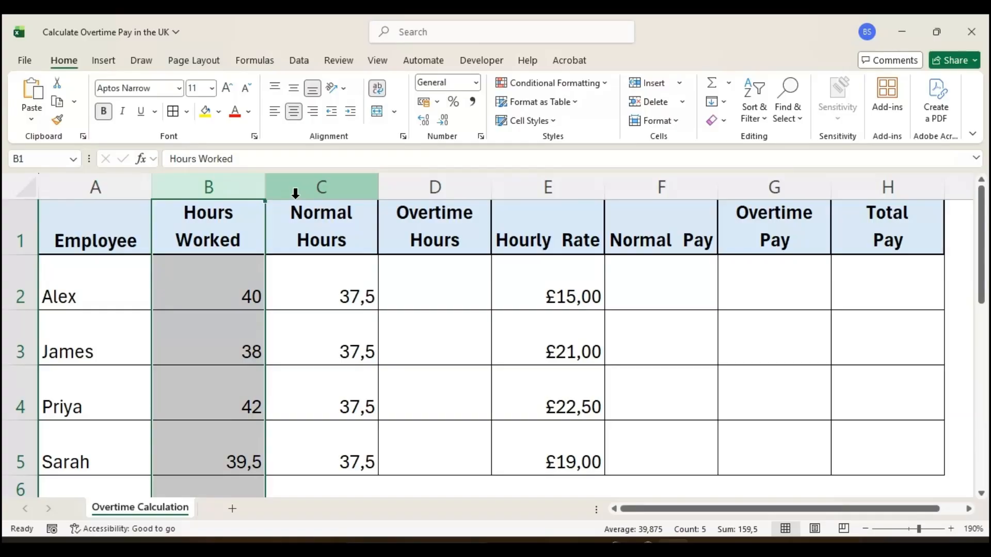
- Review the table's columns from Normal Hours through Total Pay, then the Normal Hours and Overtime Hours columns again
{"action": "left_click", "coordinate": [345, 188]}
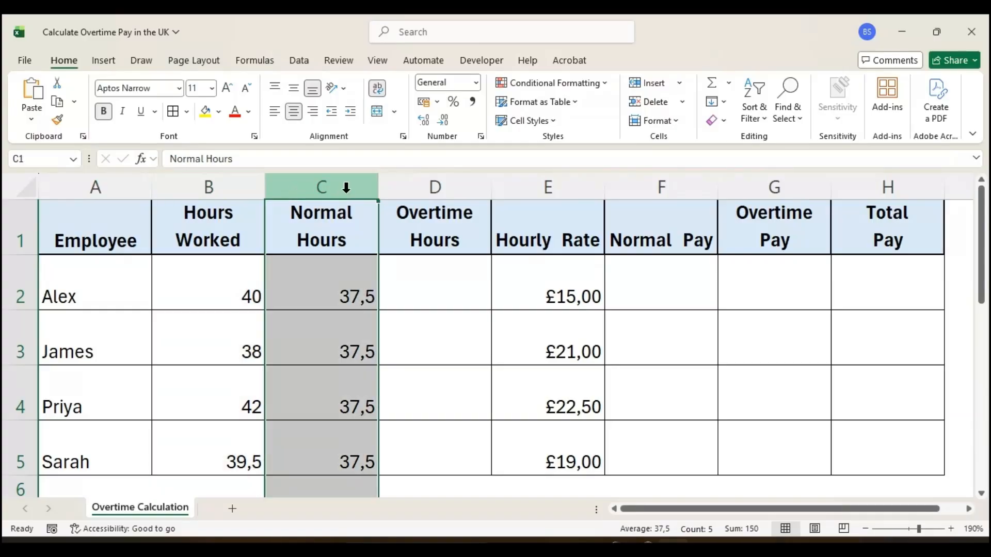
{"action": "left_click", "coordinate": [407, 187]}
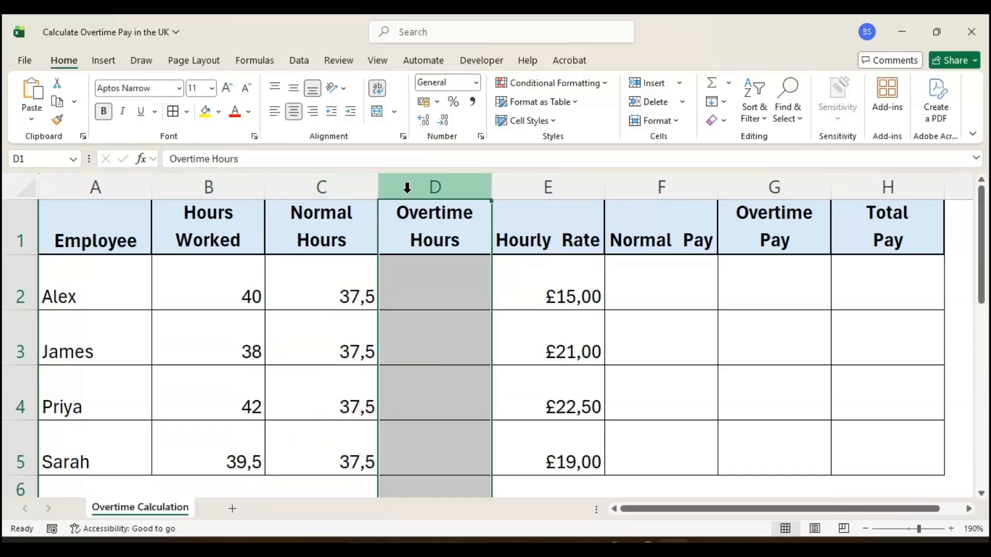
{"action": "left_click", "coordinate": [552, 183]}
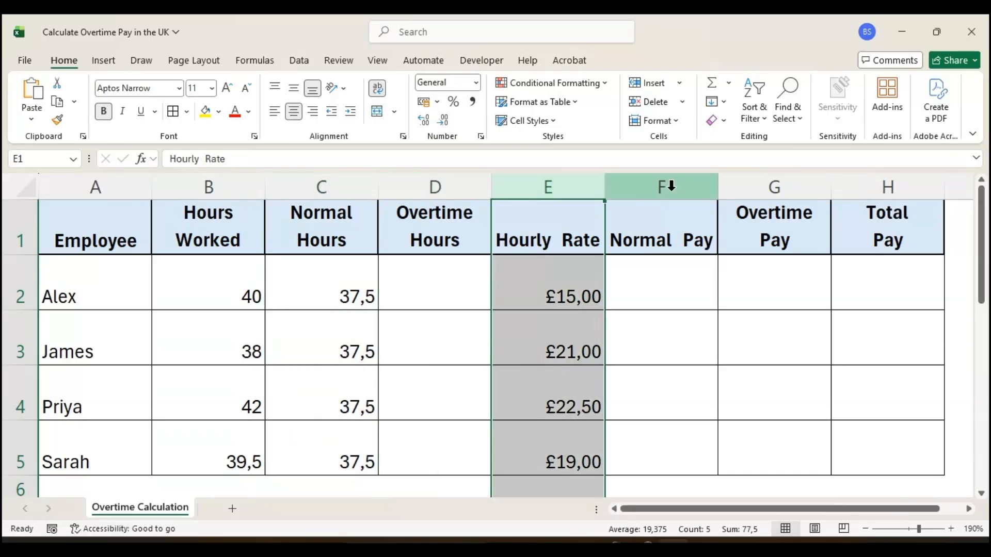
{"action": "left_click", "coordinate": [686, 180]}
{"action": "left_click", "coordinate": [773, 179]}
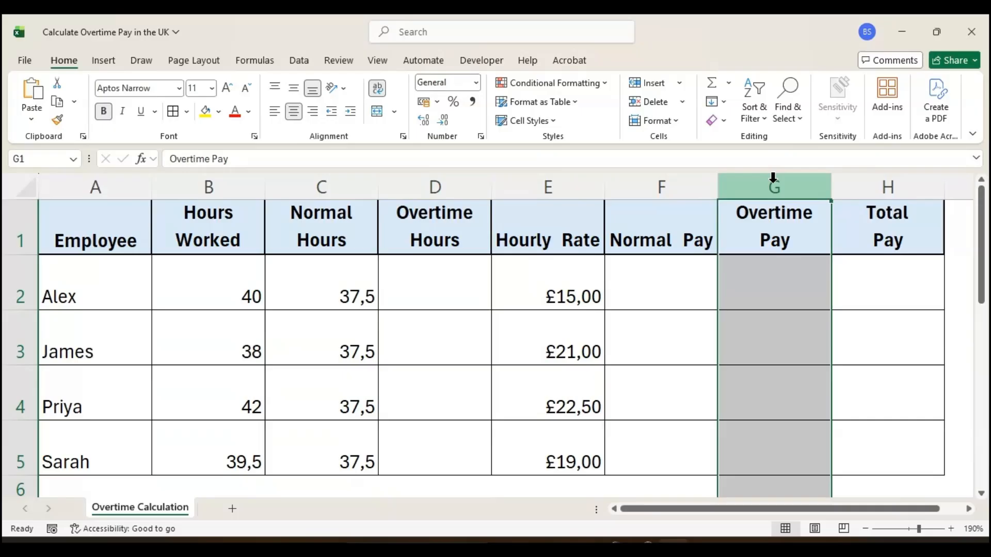
{"action": "left_click", "coordinate": [885, 187]}
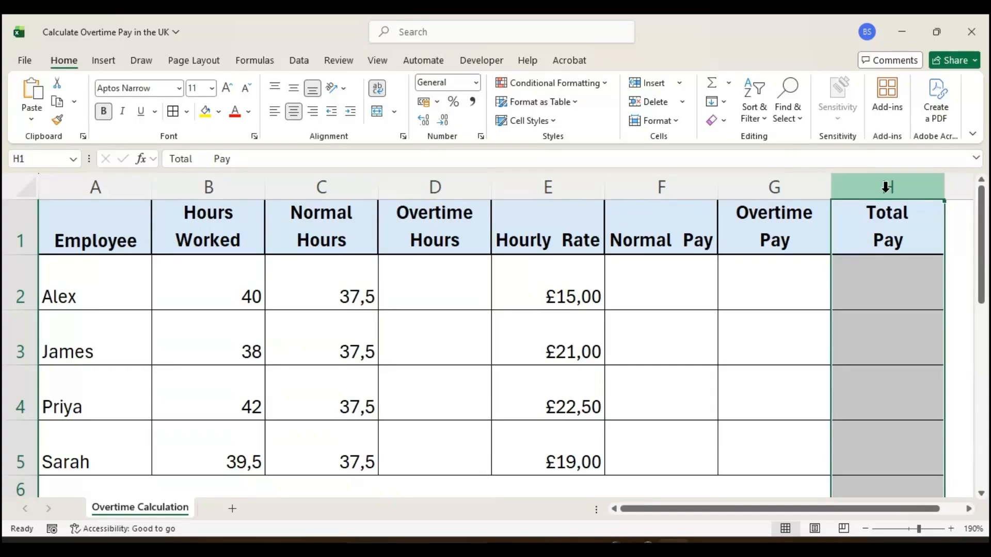
{"action": "left_click", "coordinate": [356, 177]}
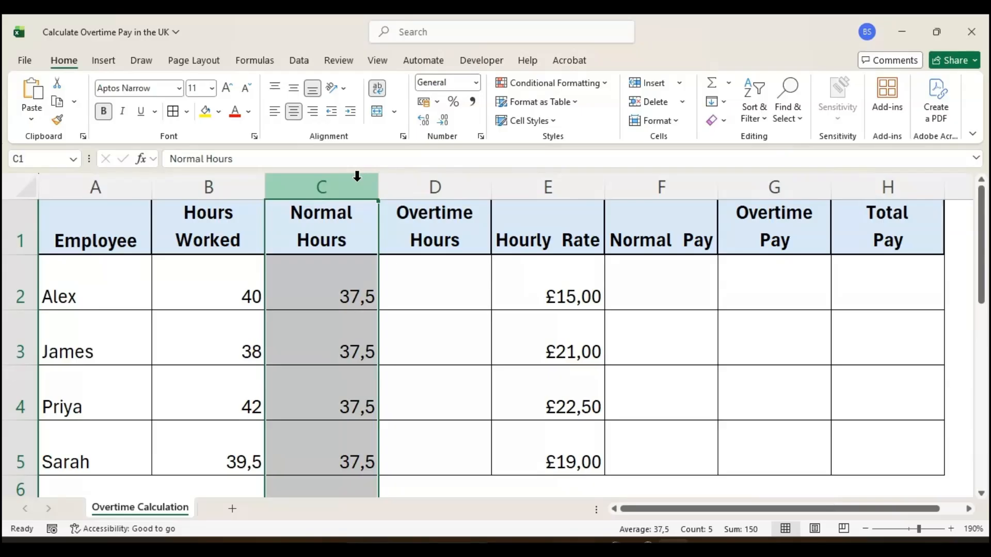
{"action": "left_click", "coordinate": [462, 176]}
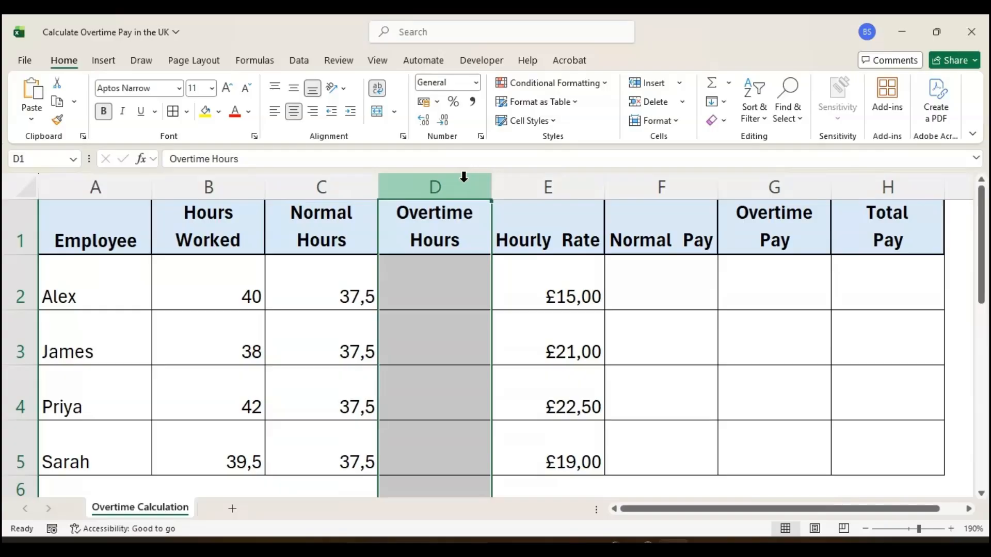
- Enter the formula =MAX(0;B2-C2) in cell D2 to calculate the first employee's overtime hours
{"action": "left_click", "coordinate": [448, 288]}
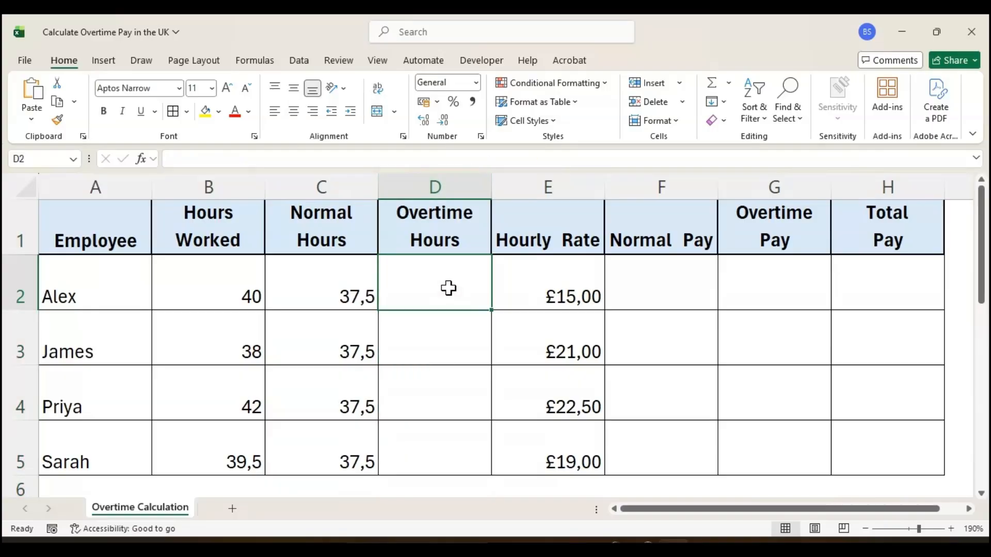
{"action": "type", "text": "=max"}
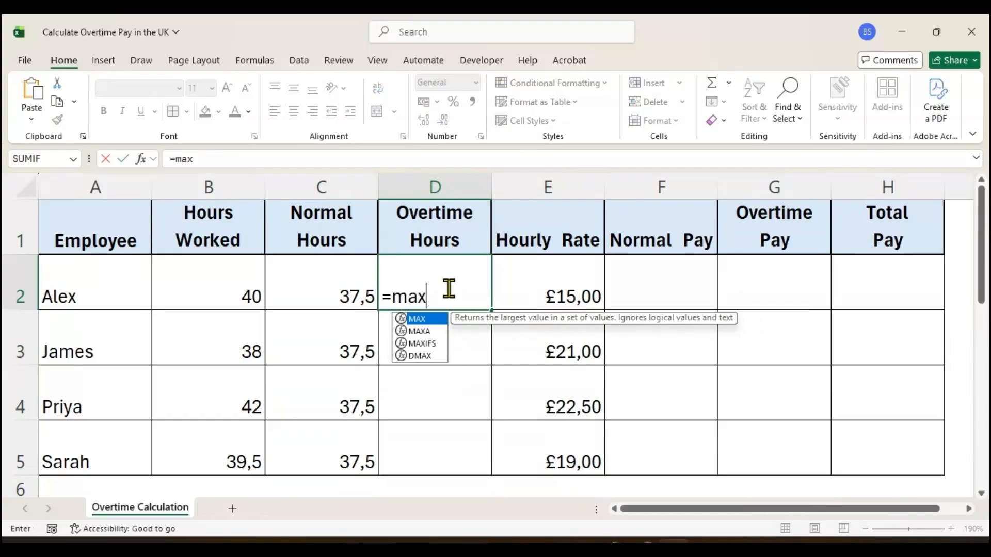
{"action": "double_click", "coordinate": [417, 318]}
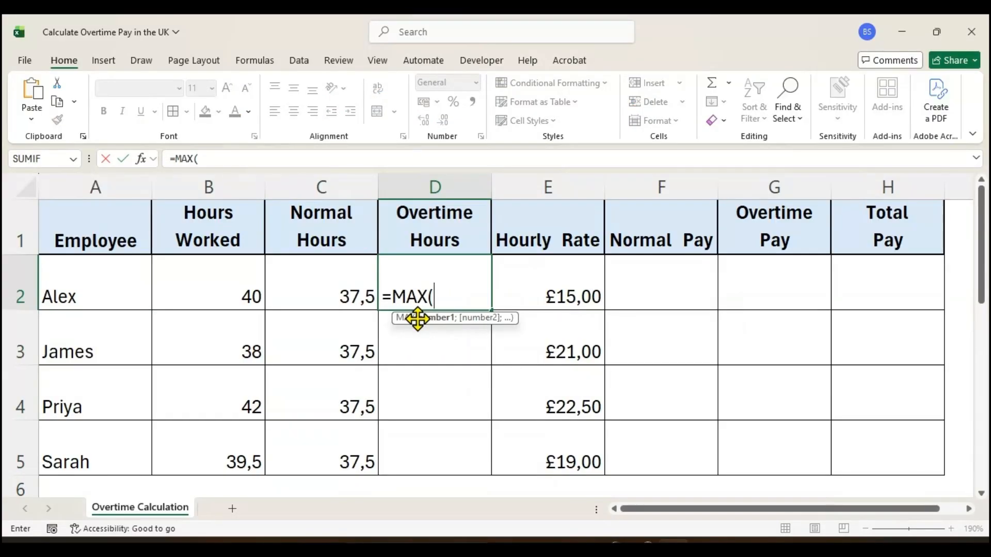
{"action": "type", "text": "0;"}
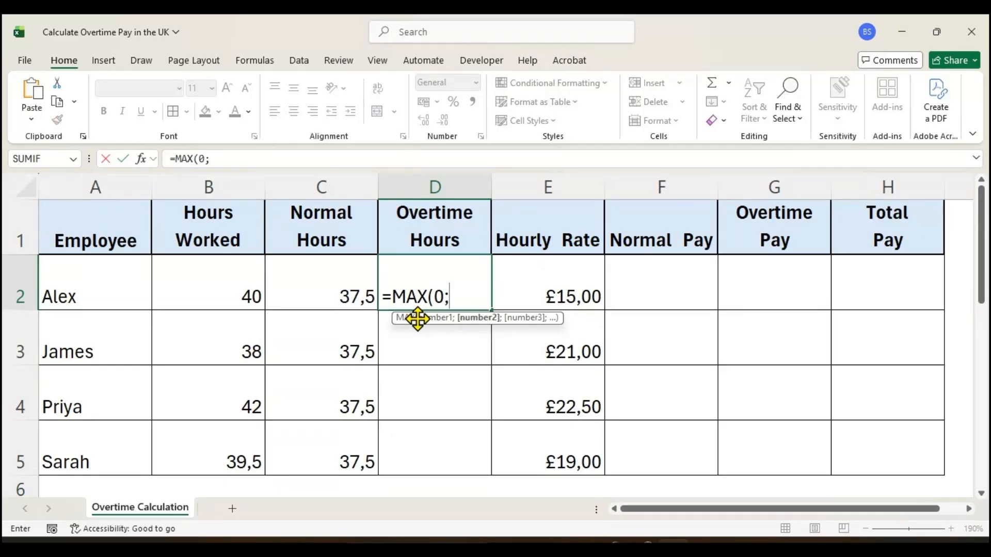
{"action": "left_click", "coordinate": [234, 278]}
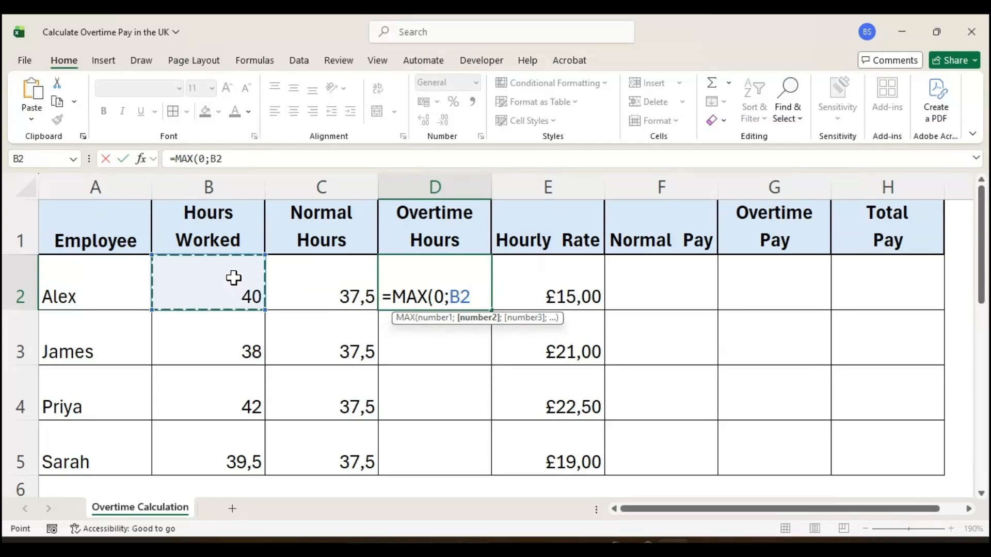
{"action": "type", "text": "-"}
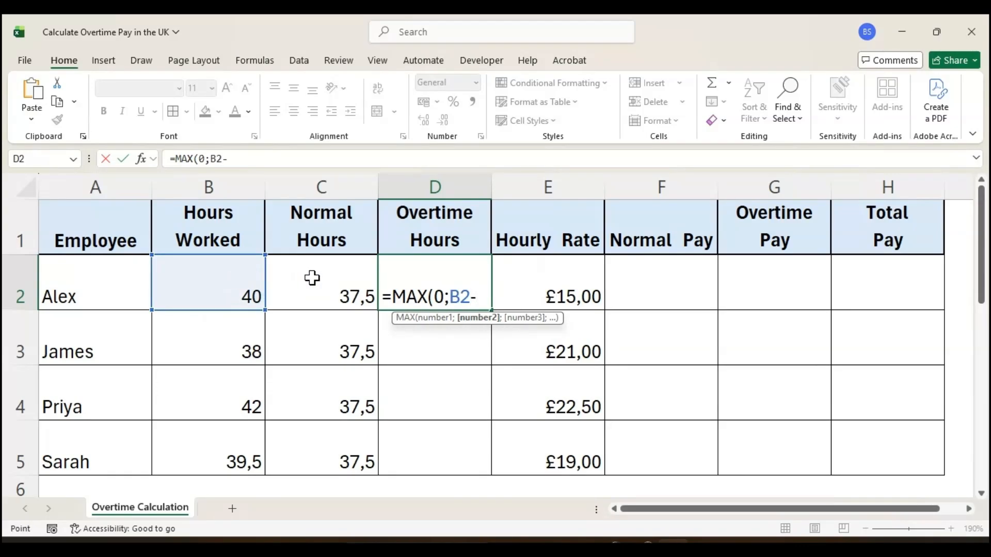
{"action": "left_click", "coordinate": [312, 278]}
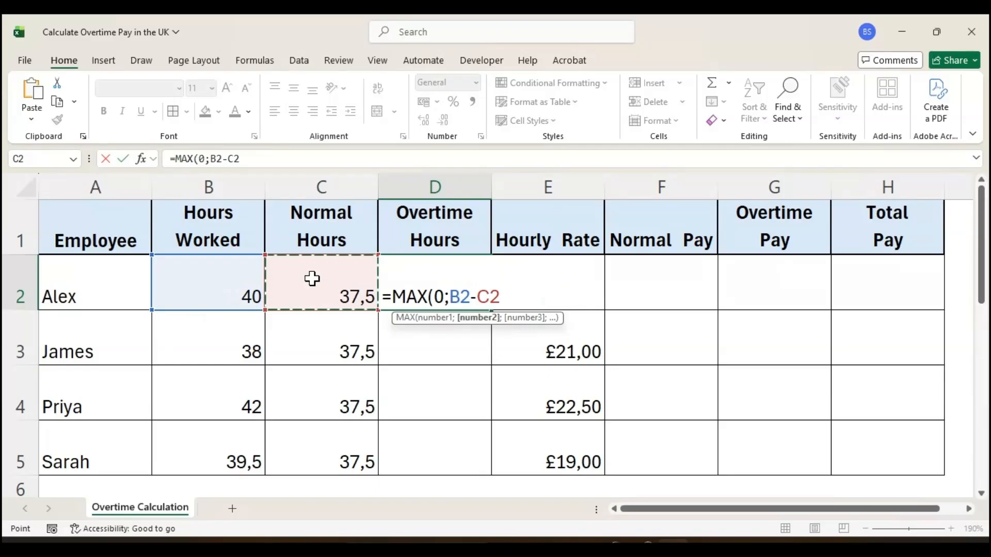
{"action": "type", "text": ")"}
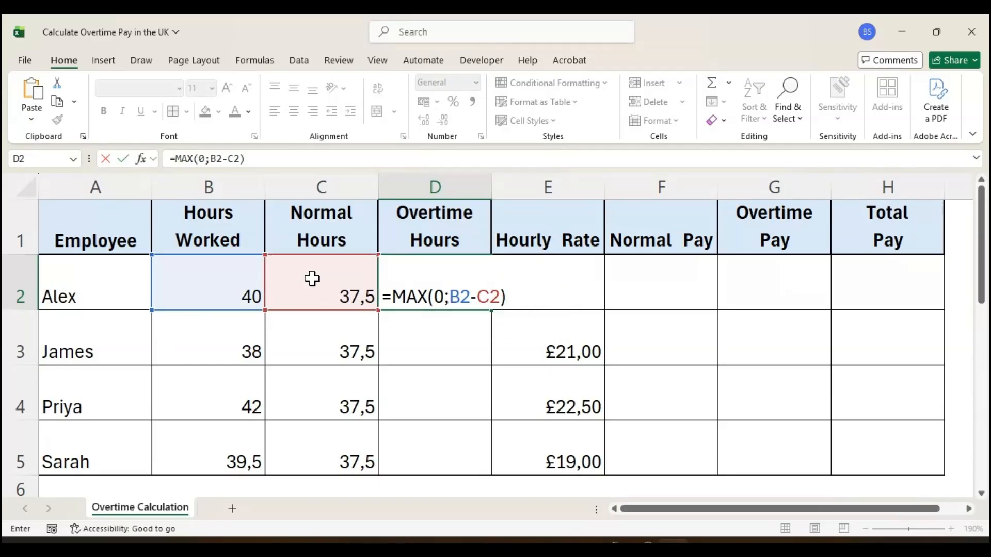
{"action": "key", "text": "Return"}
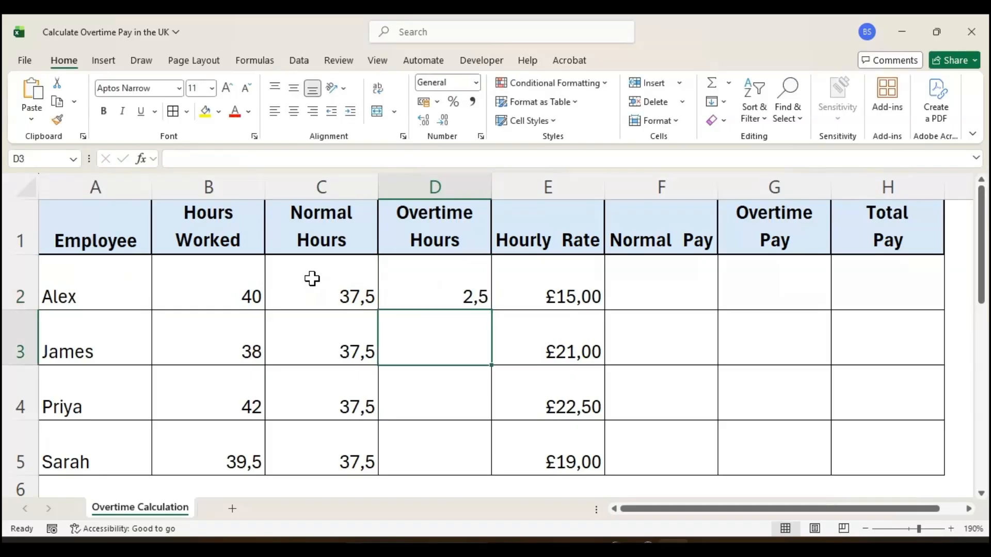
- Copy the Overtime Hours formula from D2 down through D5
{"action": "left_click", "coordinate": [450, 290]}
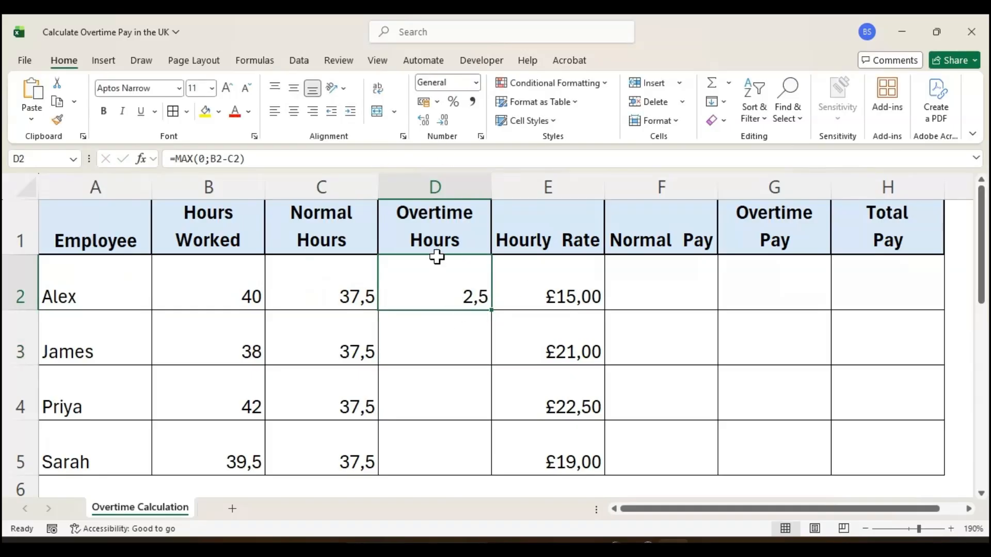
{"action": "left_click", "coordinate": [442, 177]}
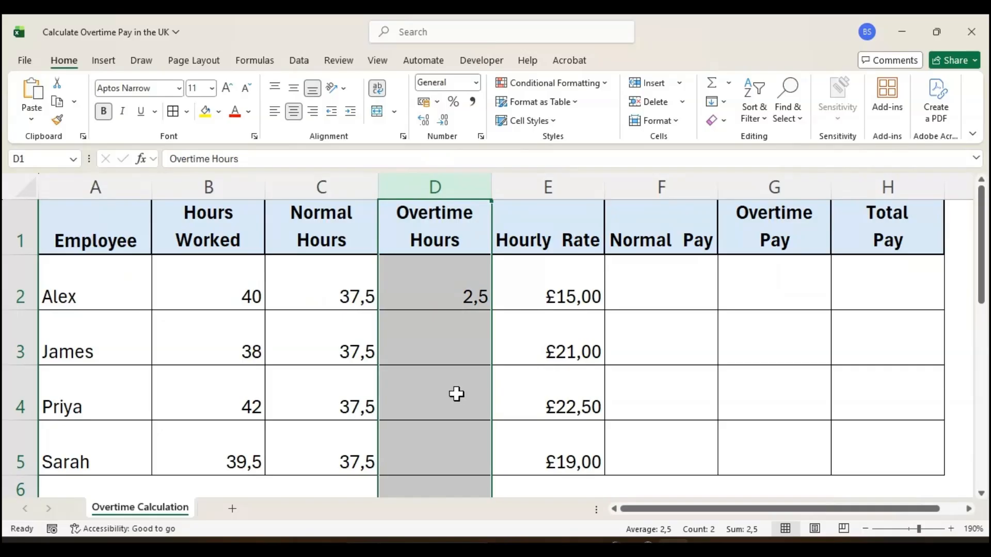
{"action": "left_click", "coordinate": [448, 299]}
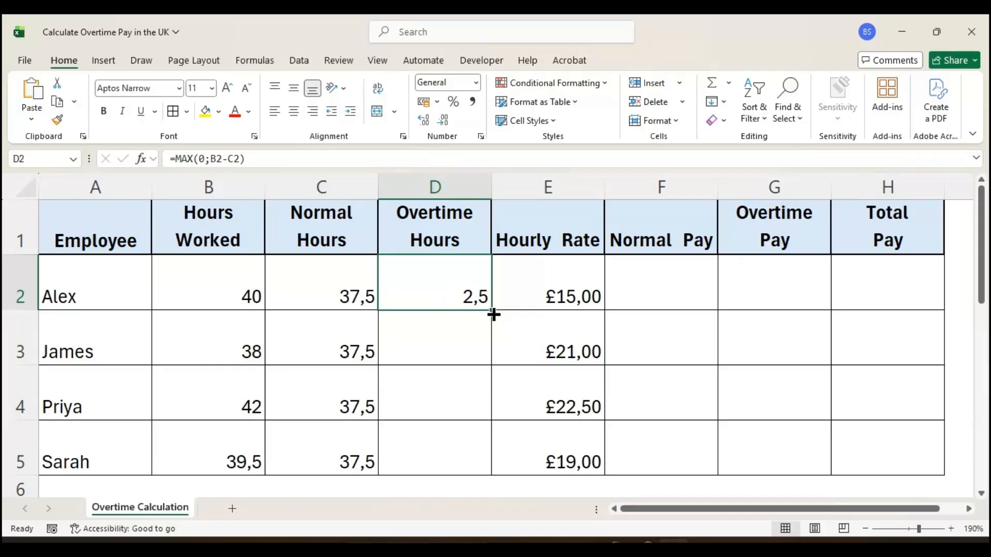
{"action": "left_click_drag", "start_coordinate": [493, 314], "coordinate": [487, 471]}
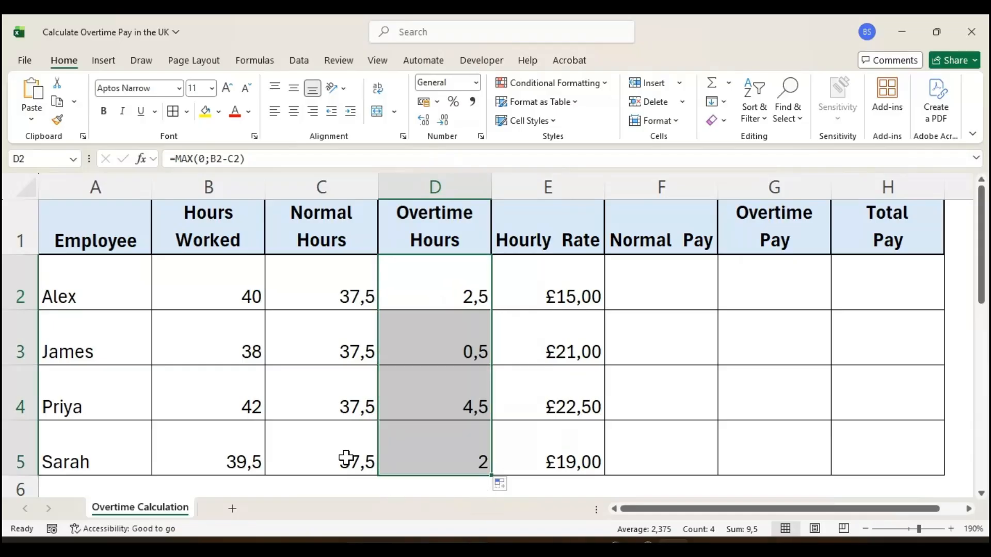
- Enter the formula =MIN(B2;C2)*E2 in cell F2 to calculate the first employee's normal pay
{"action": "left_click", "coordinate": [567, 280]}
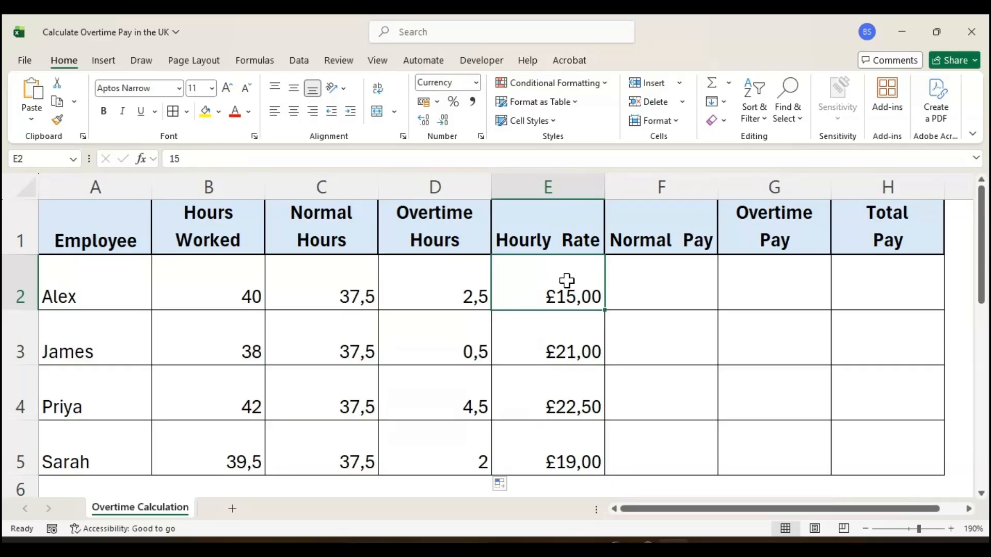
{"action": "left_click", "coordinate": [685, 175]}
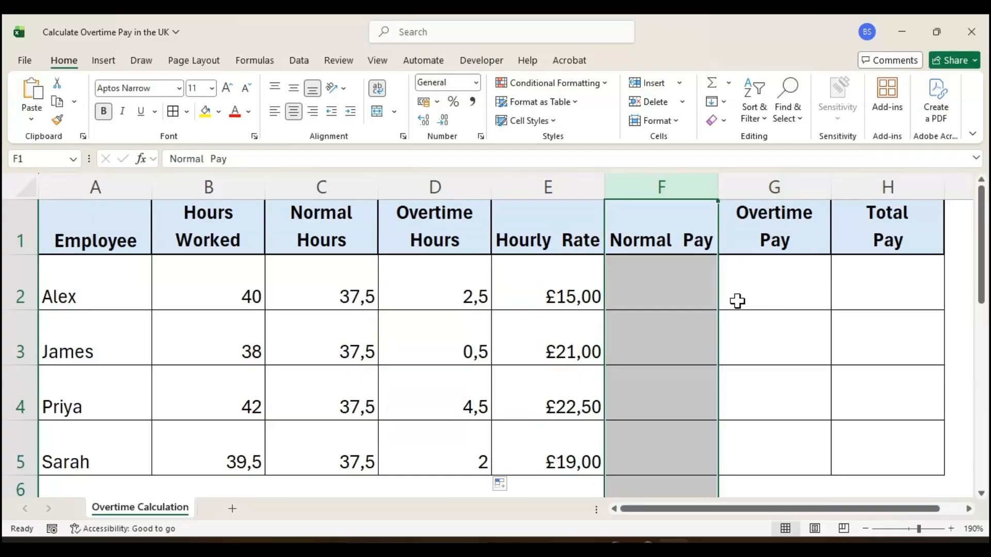
{"action": "left_click", "coordinate": [683, 292]}
{"action": "type", "text": "=min"}
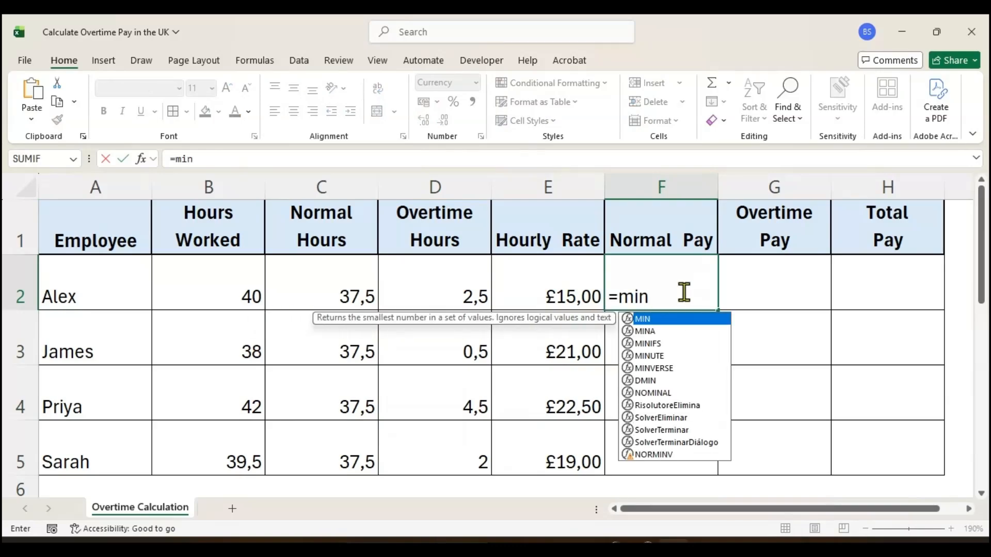
{"action": "double_click", "coordinate": [691, 319]}
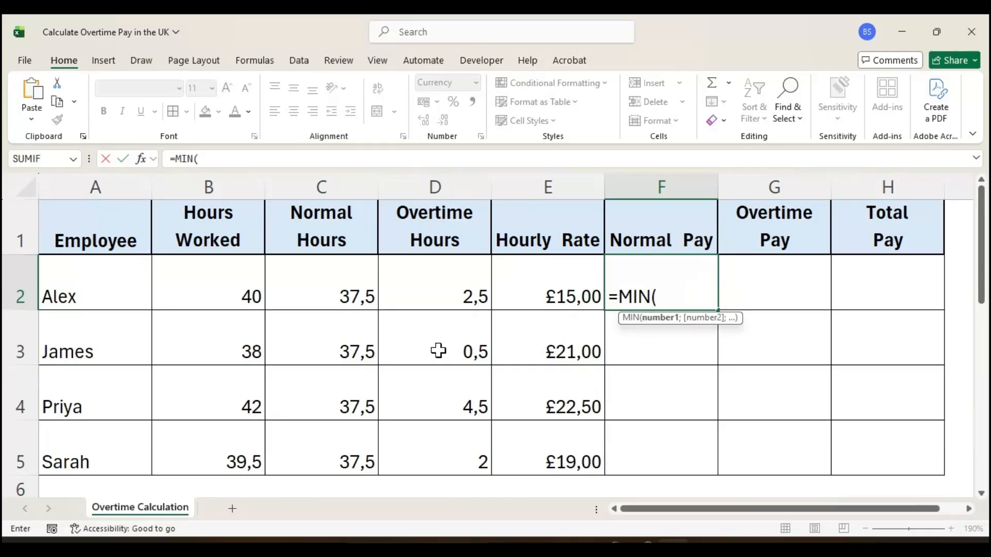
{"action": "left_click", "coordinate": [211, 292]}
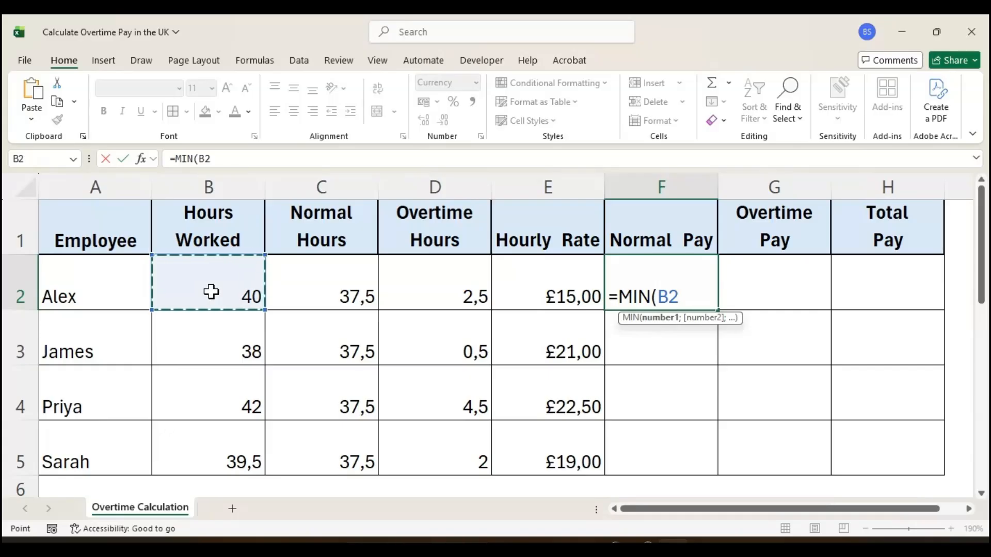
{"action": "type", "text": ";"}
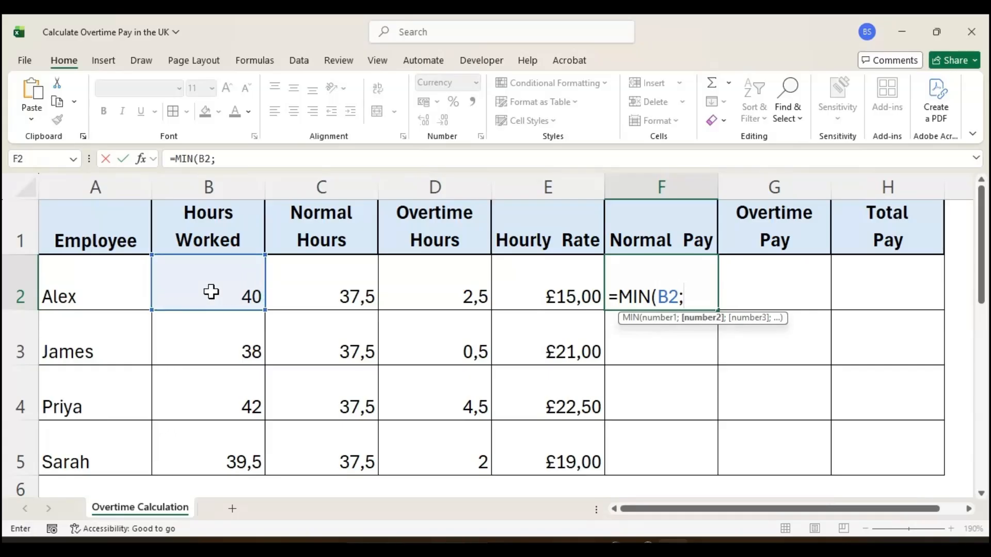
{"action": "left_click", "coordinate": [343, 300]}
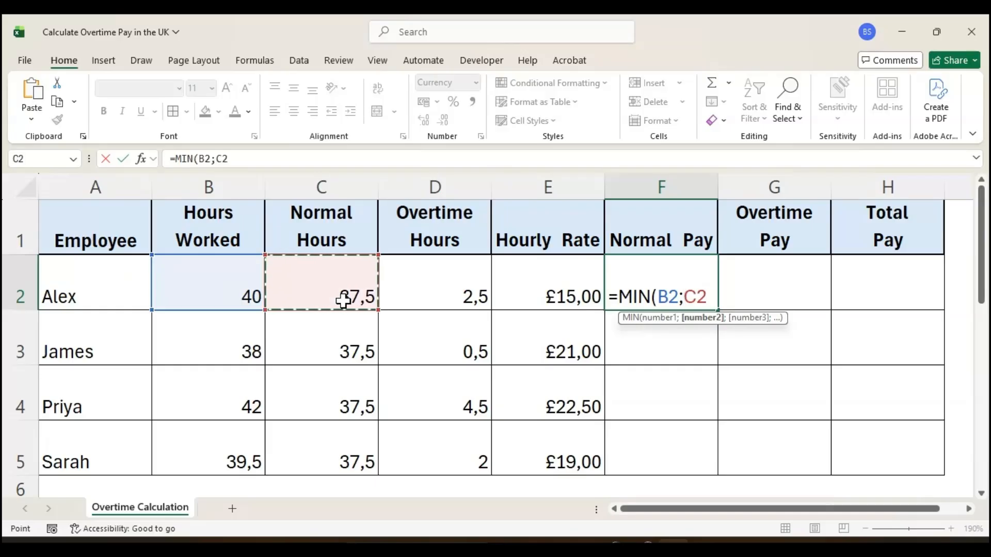
{"action": "type", "text": ")"}
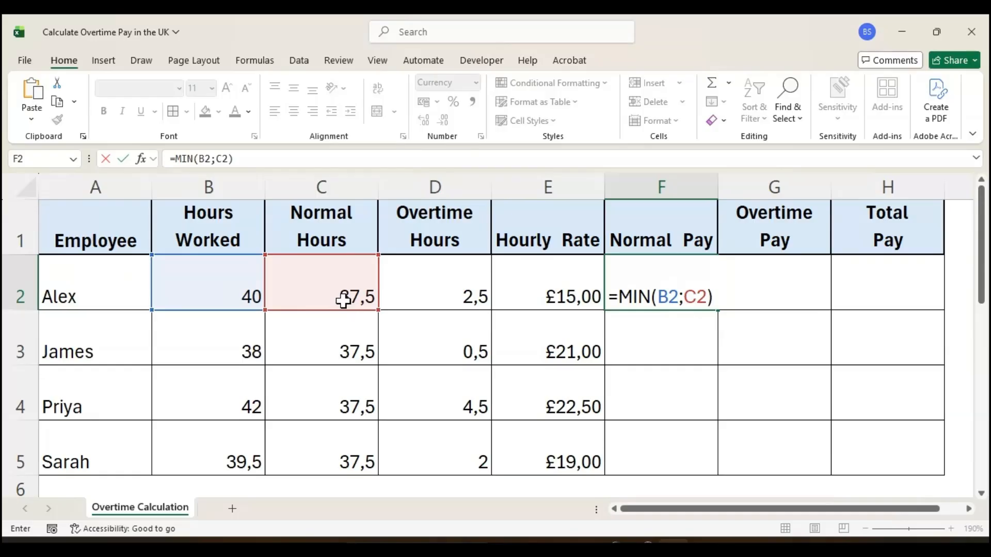
{"action": "type", "text": "*"}
{"action": "left_click", "coordinate": [562, 287]}
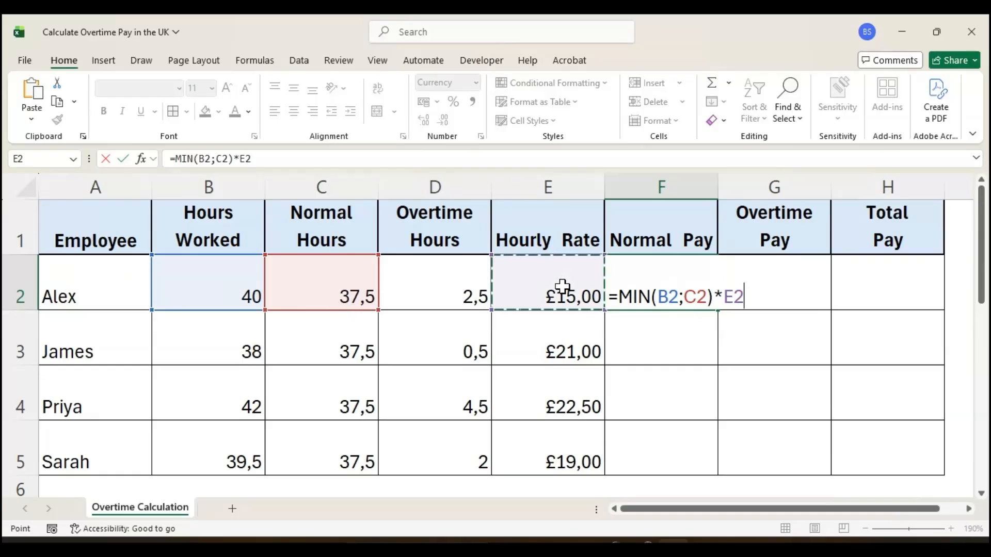
{"action": "key", "text": "Return"}
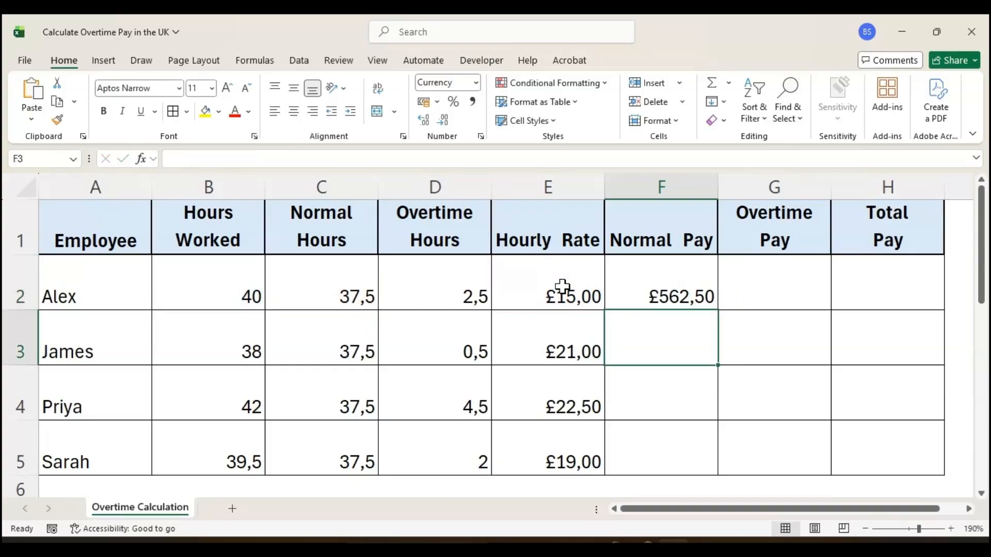
- Copy the Normal Pay formula from F2 down through F5 and inspect the copied formula in F5
{"action": "left_click", "coordinate": [704, 294]}
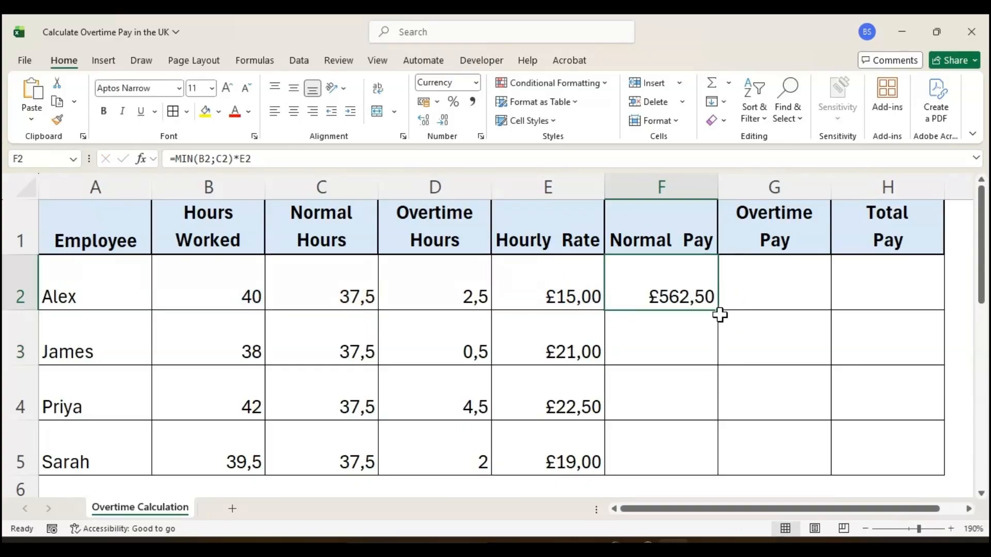
{"action": "left_click_drag", "start_coordinate": [720, 314], "coordinate": [708, 461]}
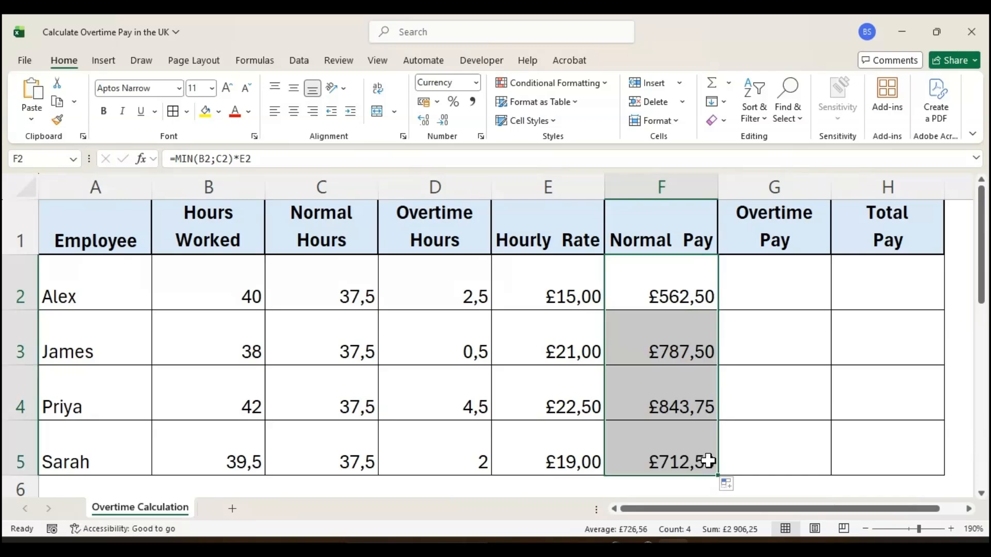
{"action": "left_click", "coordinate": [707, 460]}
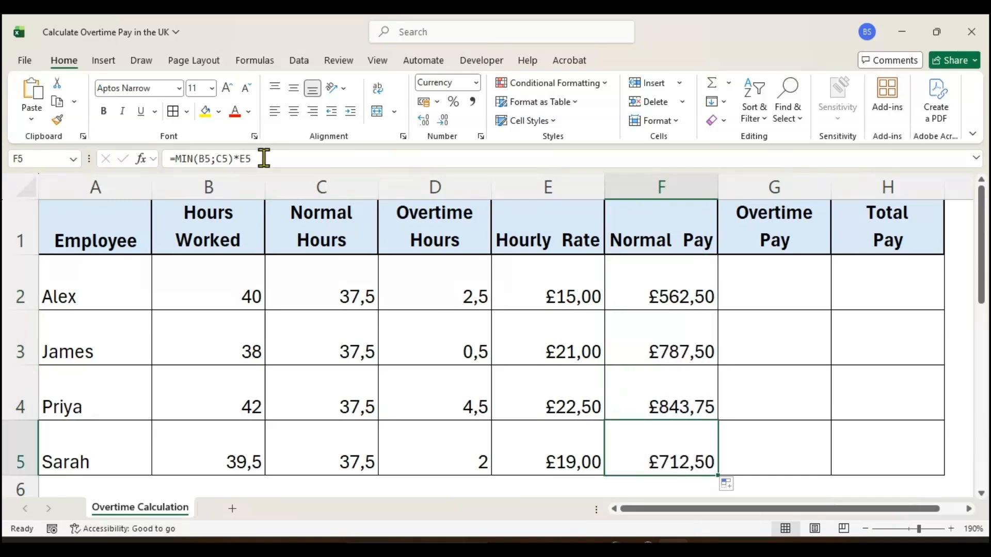
{"action": "left_click_drag", "start_coordinate": [262, 158], "coordinate": [160, 159]}
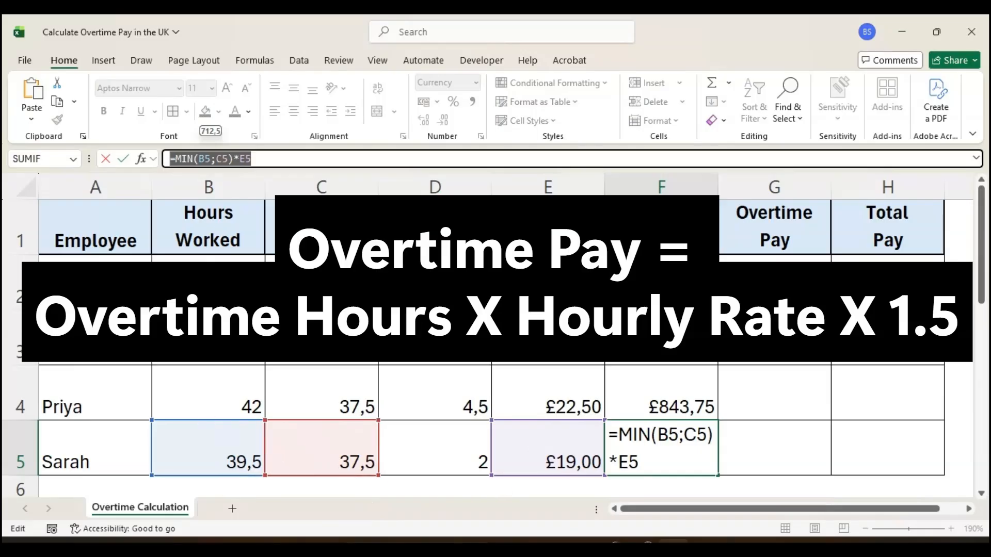
{"action": "left_click", "coordinate": [329, 160]}
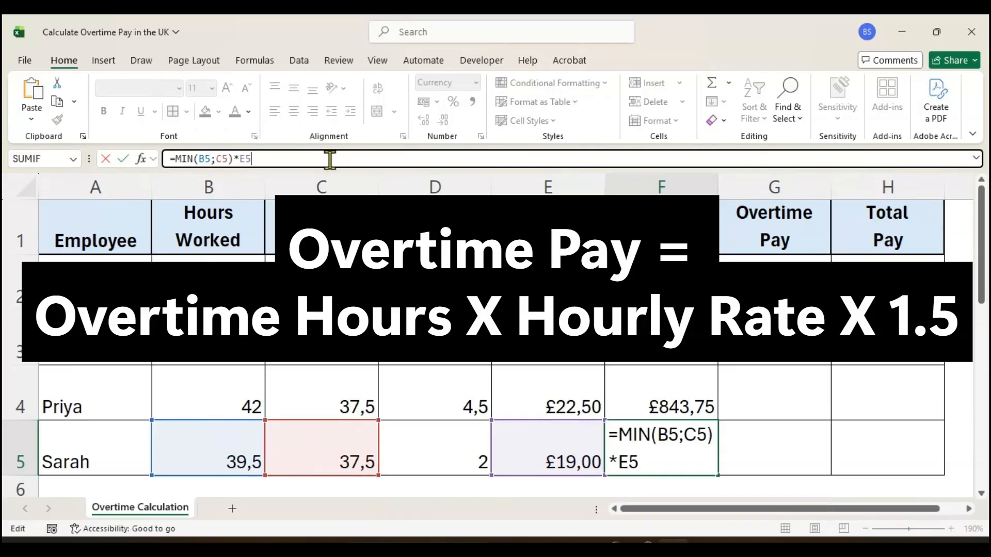
- Enter the formula =D2*E2*1,5 in cell G2 to calculate the first employee's overtime pay
{"action": "key", "text": "Return"}
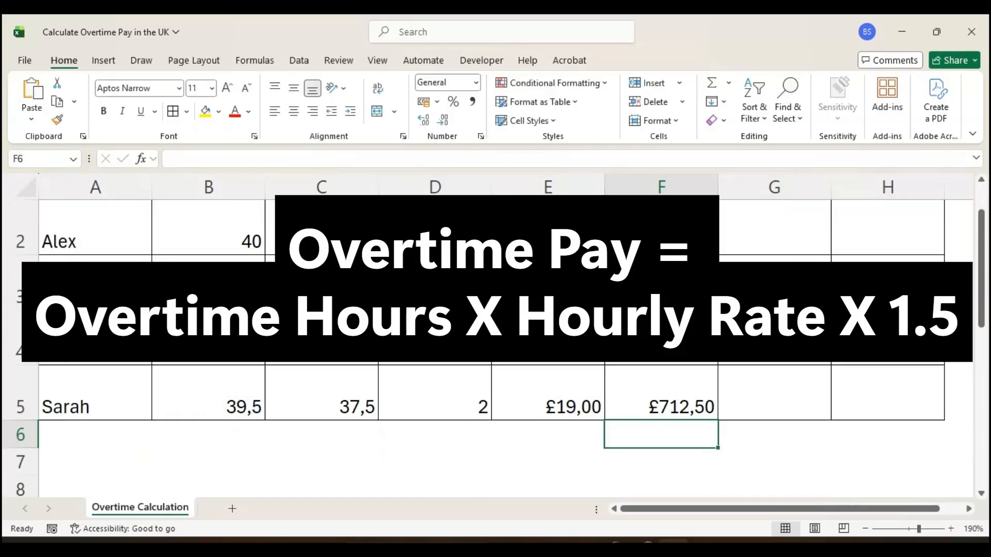
{"action": "left_click_drag", "start_coordinate": [982, 304], "coordinate": [982, 268]}
{"action": "left_click", "coordinate": [774, 283]}
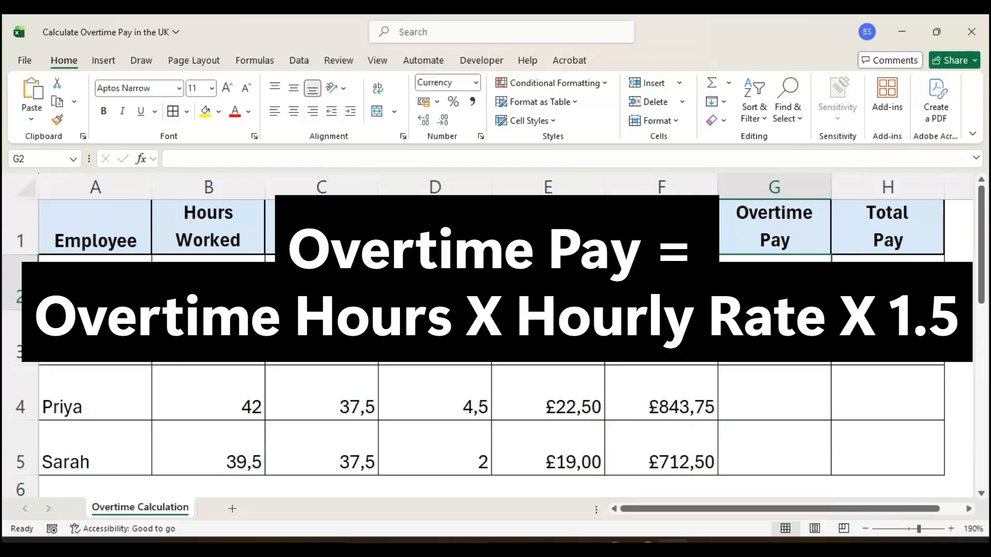
{"action": "type", "text": "="}
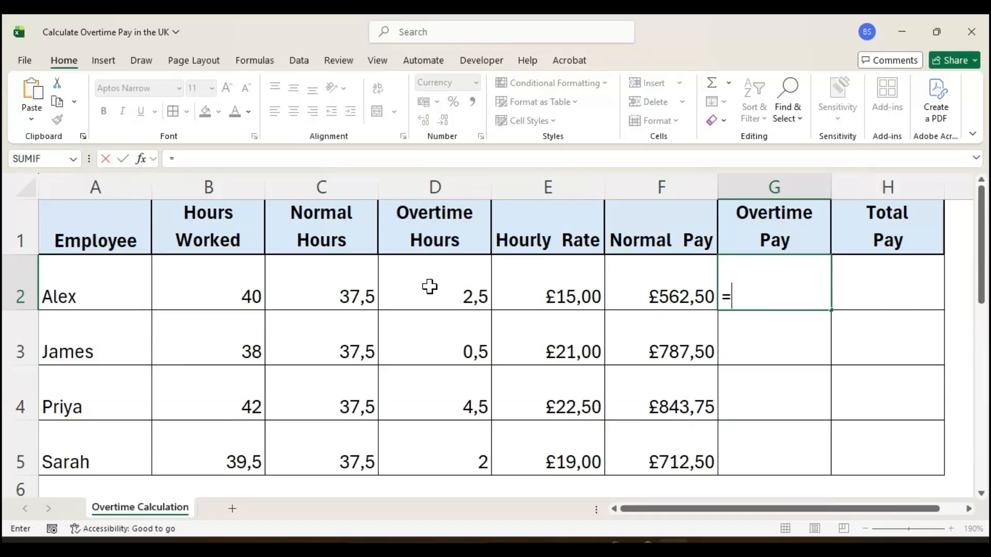
{"action": "left_click", "coordinate": [430, 287]}
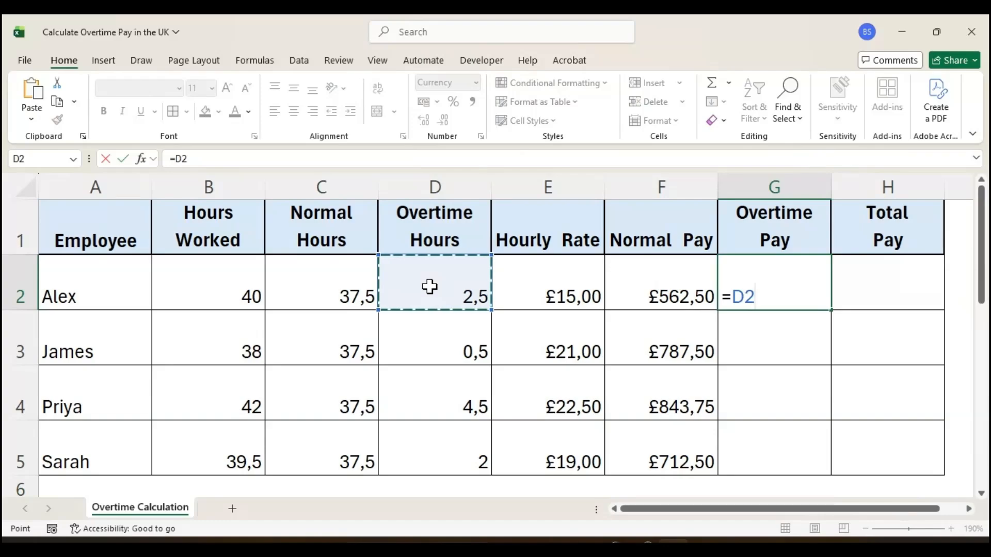
{"action": "type", "text": "*"}
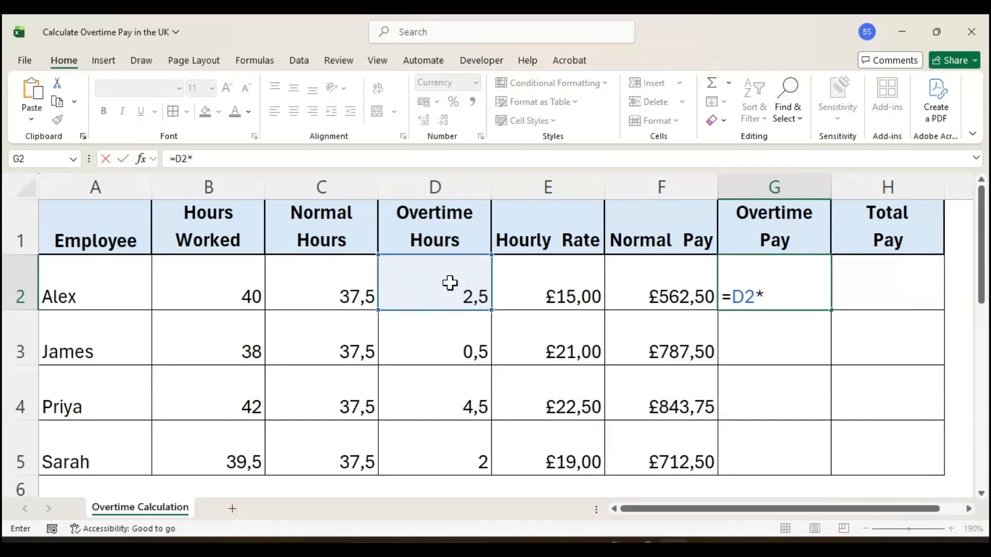
{"action": "left_click", "coordinate": [561, 284]}
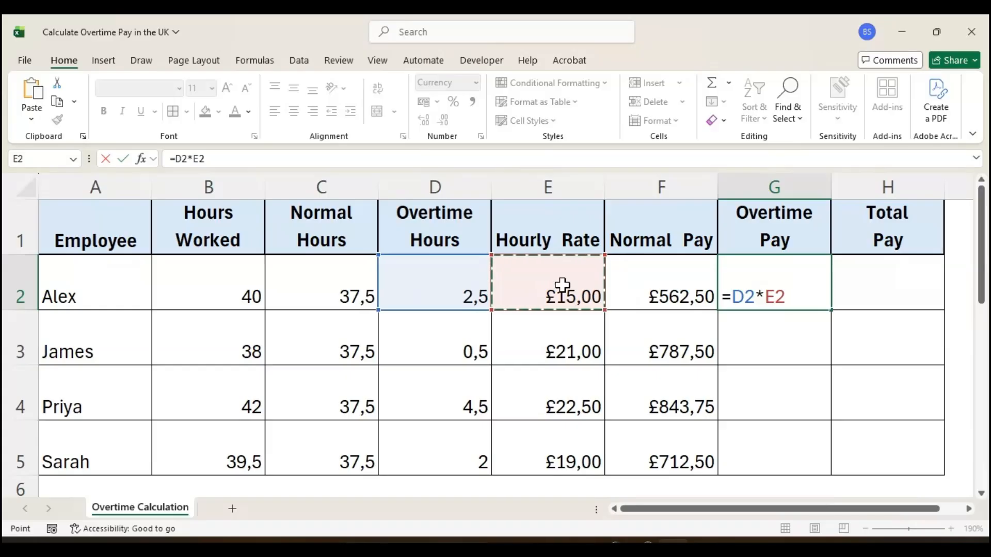
{"action": "type", "text": "*"}
{"action": "type", "text": "1"}
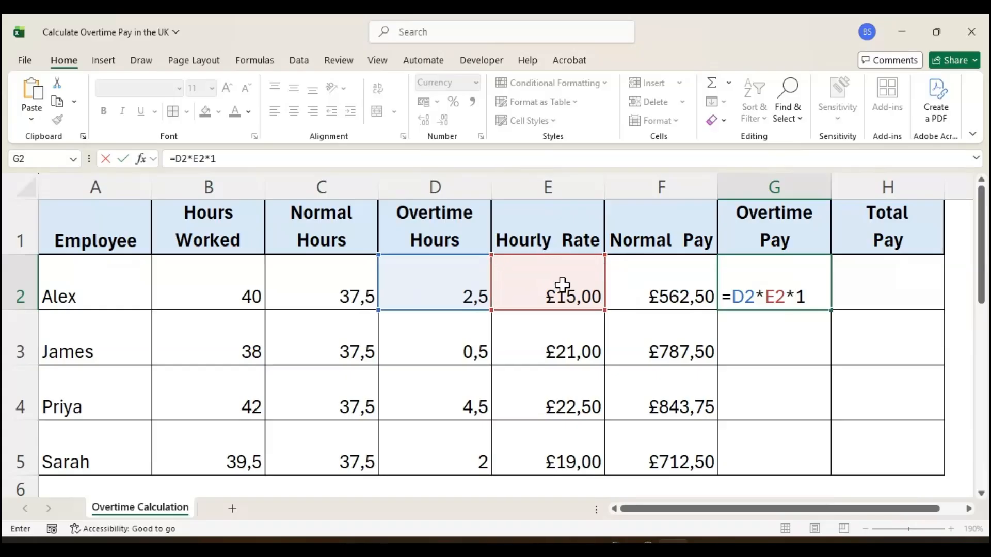
{"action": "type", "text": ",5"}
{"action": "key", "text": "Return"}
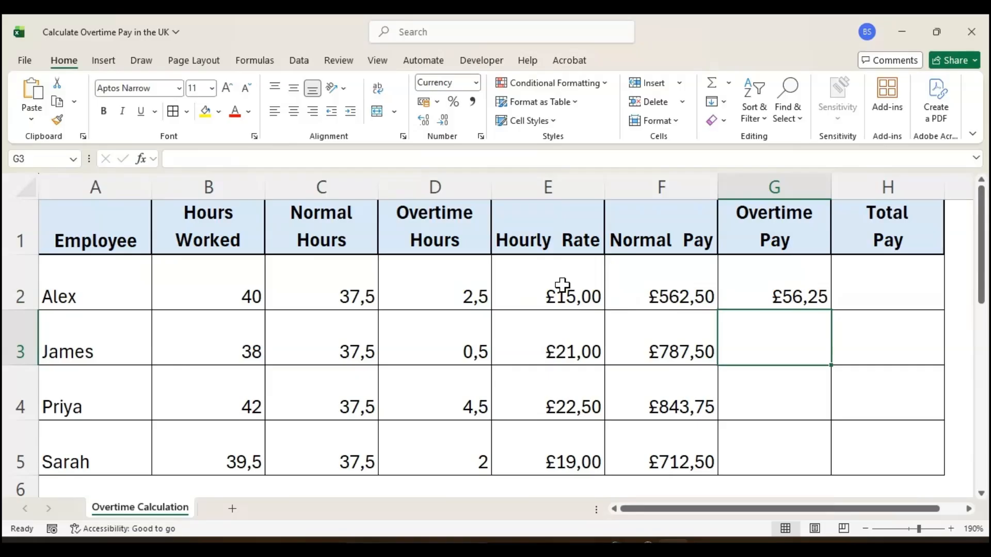
- Copy the Overtime Pay formula from G2 down through G5
{"action": "left_click", "coordinate": [816, 296]}
{"action": "left_click_drag", "start_coordinate": [832, 310], "coordinate": [825, 458]}
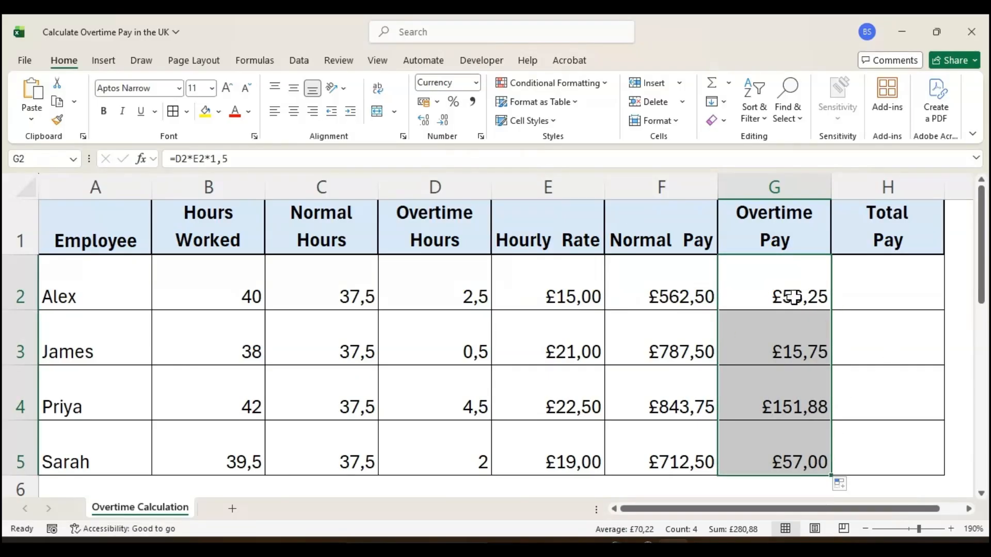
{"action": "left_click", "coordinate": [775, 284]}
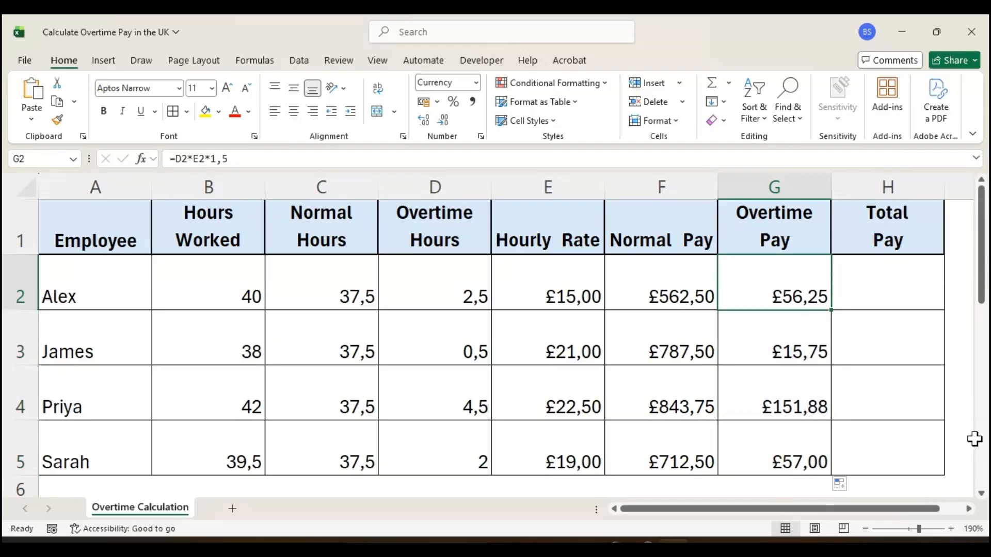
- Enter the formula =F2+G2 in cell H2 to calculate the first employee's total pay
{"action": "left_click", "coordinate": [873, 284]}
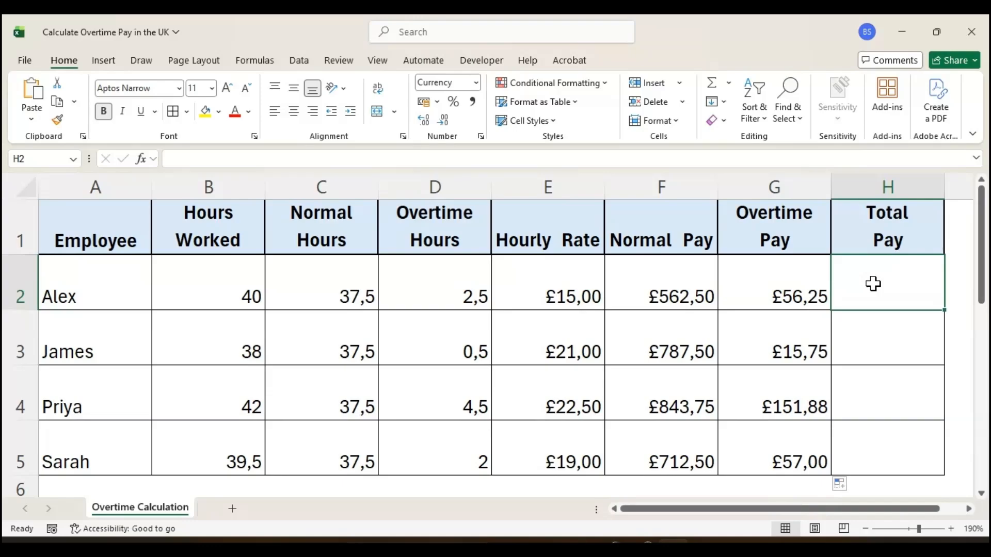
{"action": "type", "text": "="}
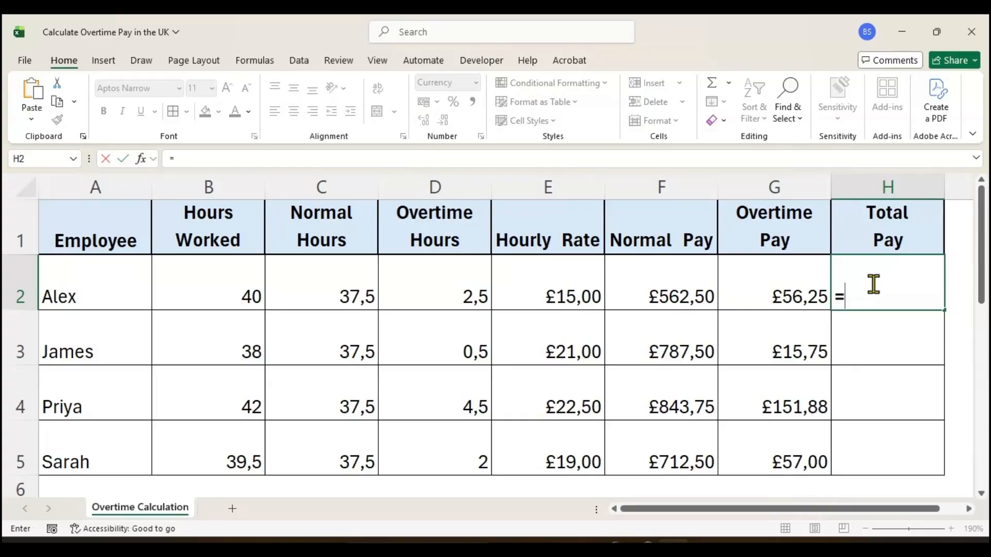
{"action": "left_click", "coordinate": [676, 280]}
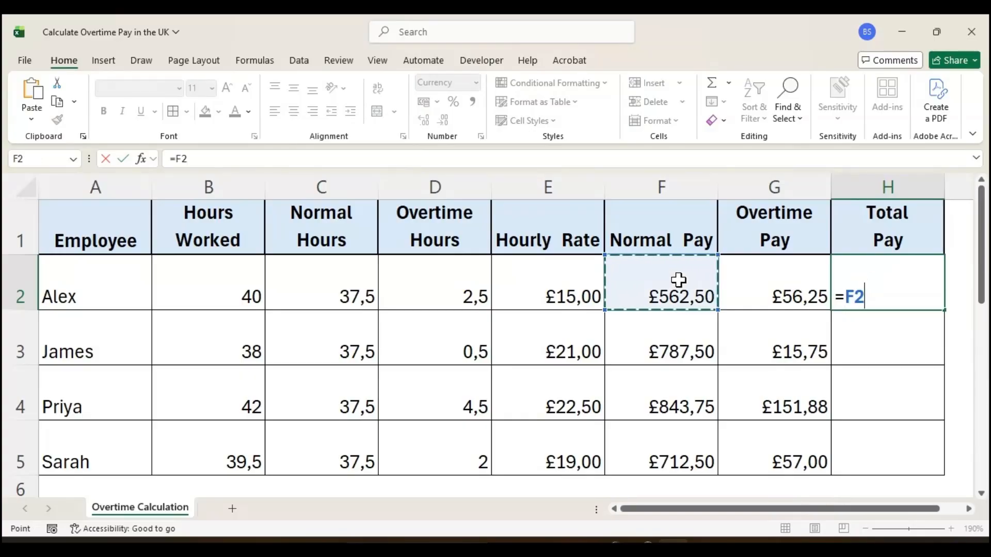
{"action": "type", "text": "+"}
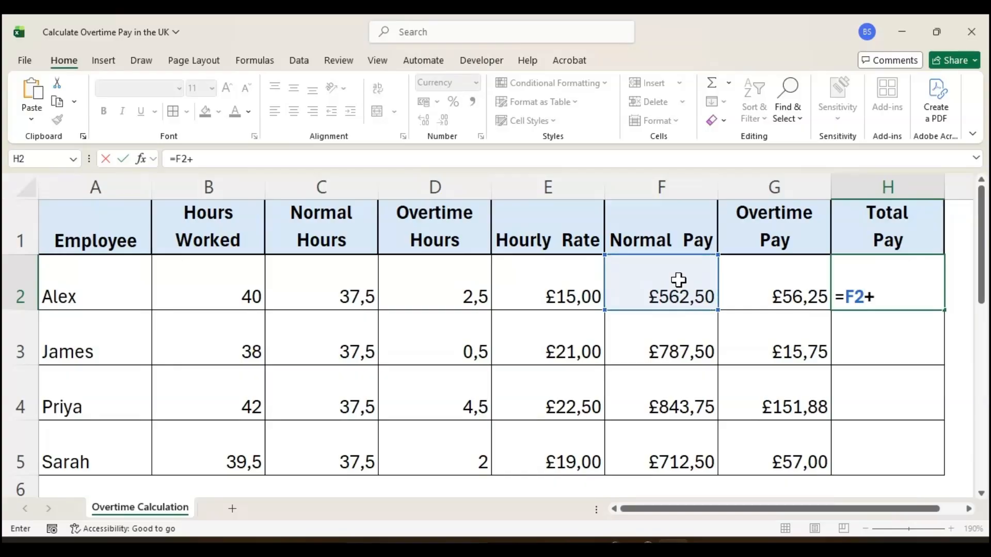
{"action": "left_click", "coordinate": [778, 282]}
{"action": "key", "text": "Return"}
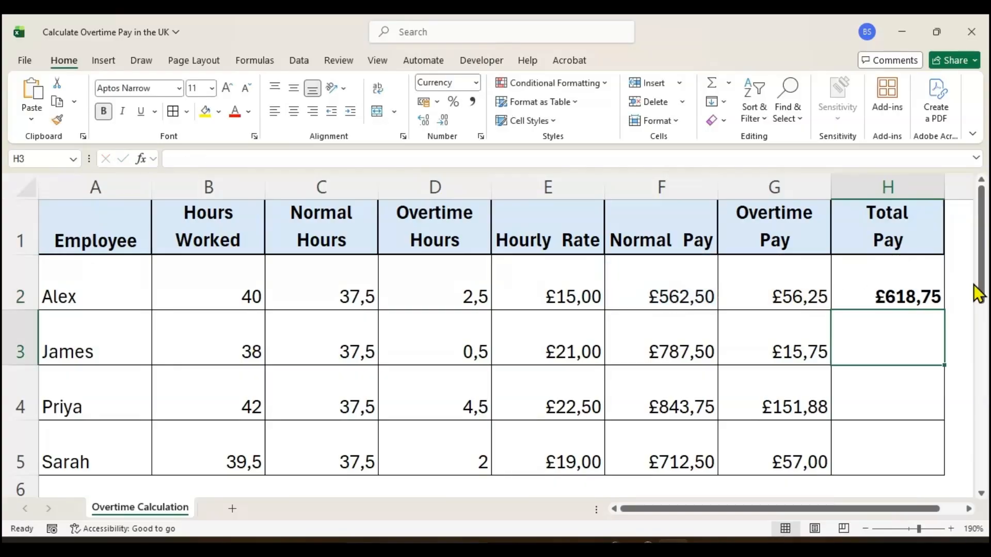
- Copy the Total Pay formula from H2 down through H5 and inspect the copied formula in H5
{"action": "left_click", "coordinate": [913, 284]}
{"action": "left_click_drag", "start_coordinate": [946, 310], "coordinate": [938, 453]}
{"action": "left_click", "coordinate": [938, 453]}
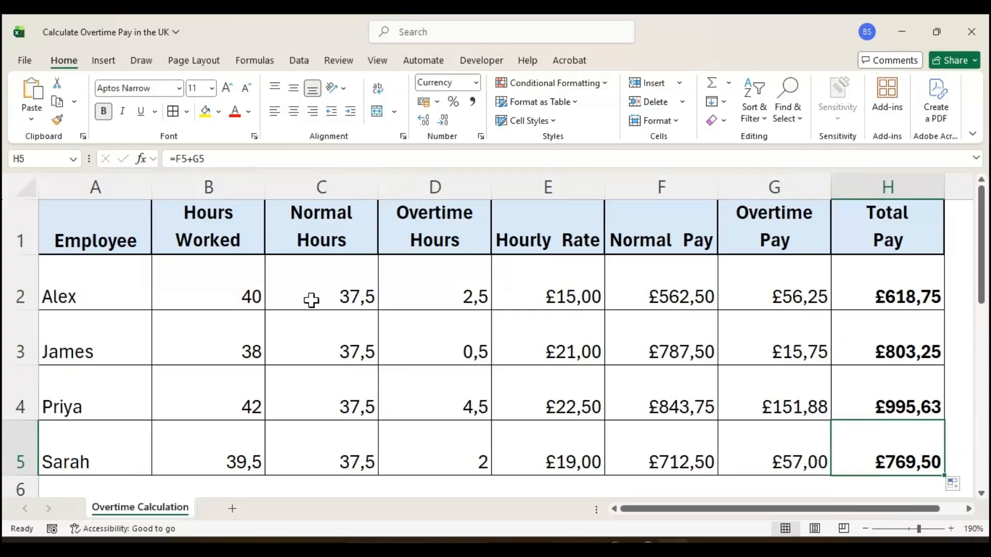
- Test the formulas by setting Hours Worked to 50 in cell B2 and 40 in cell B3
{"action": "left_click", "coordinate": [200, 295]}
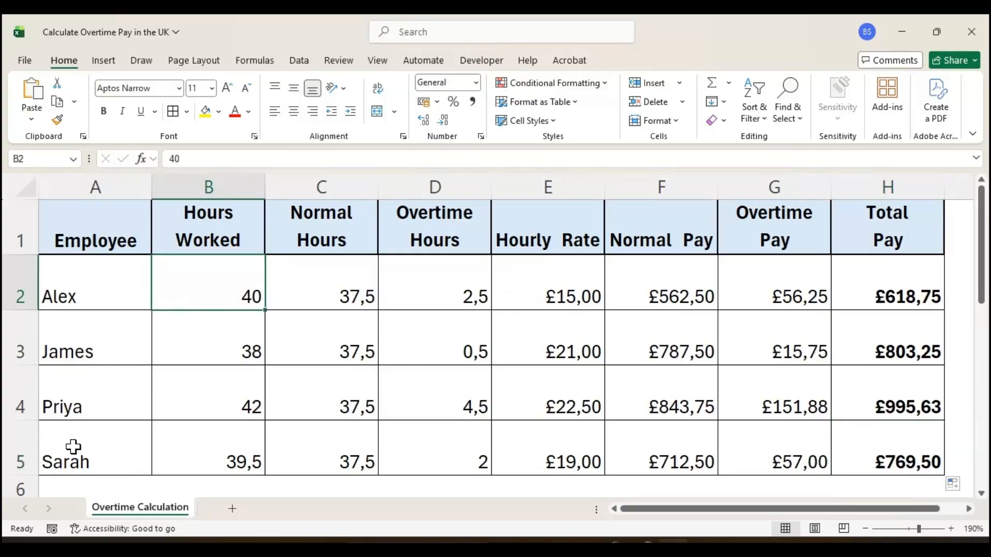
{"action": "type", "text": "50"}
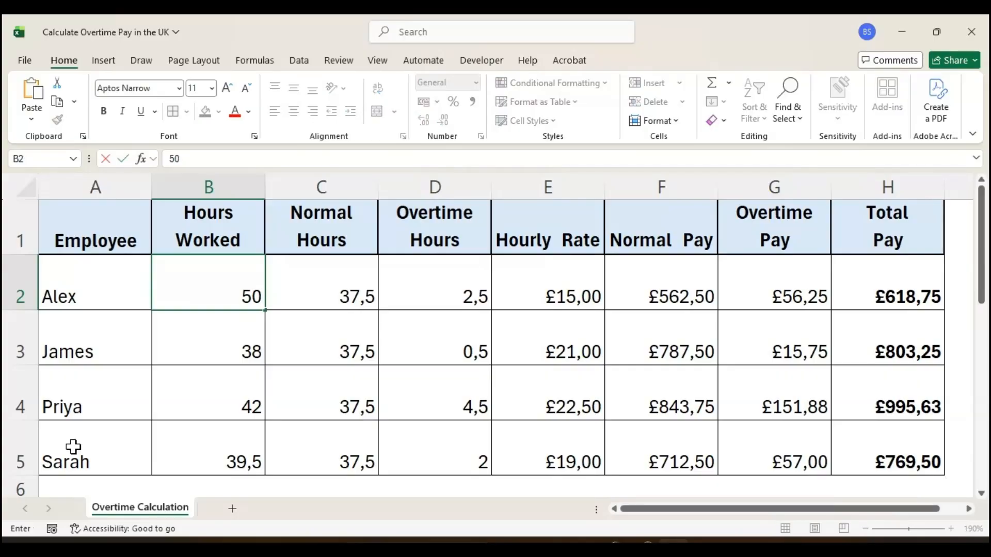
{"action": "key", "text": "Return"}
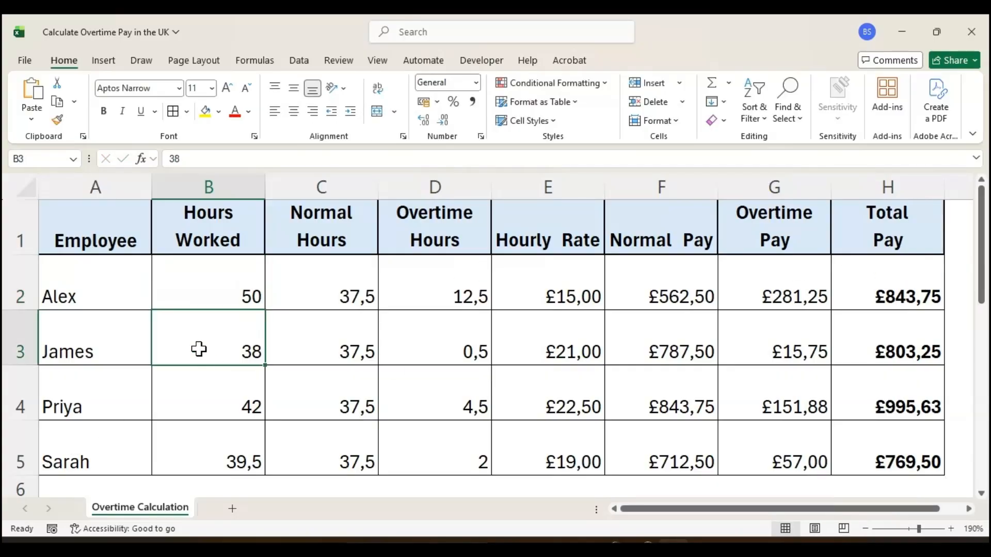
{"action": "left_click", "coordinate": [12, 352]}
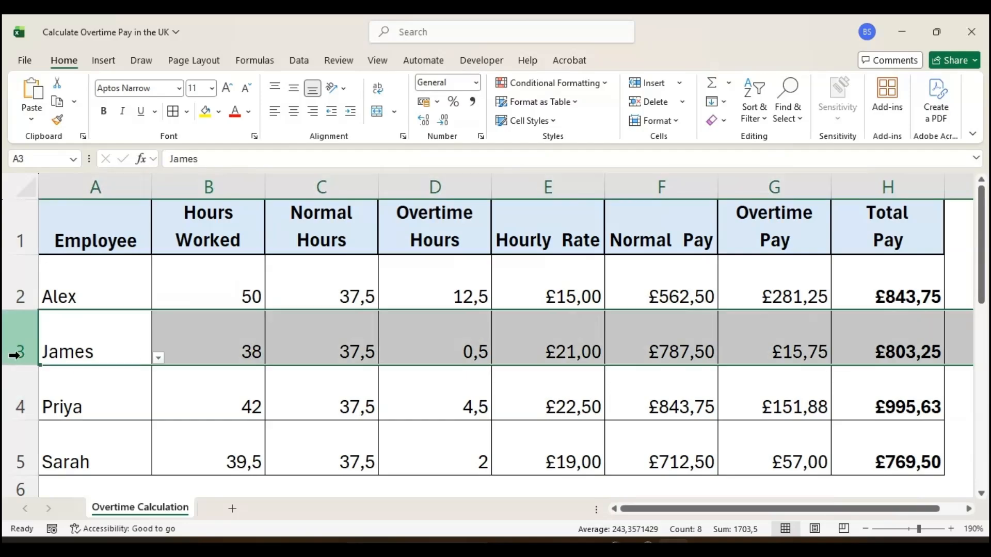
{"action": "left_click", "coordinate": [207, 342]}
{"action": "type", "text": "40"}
{"action": "key", "text": "Return"}
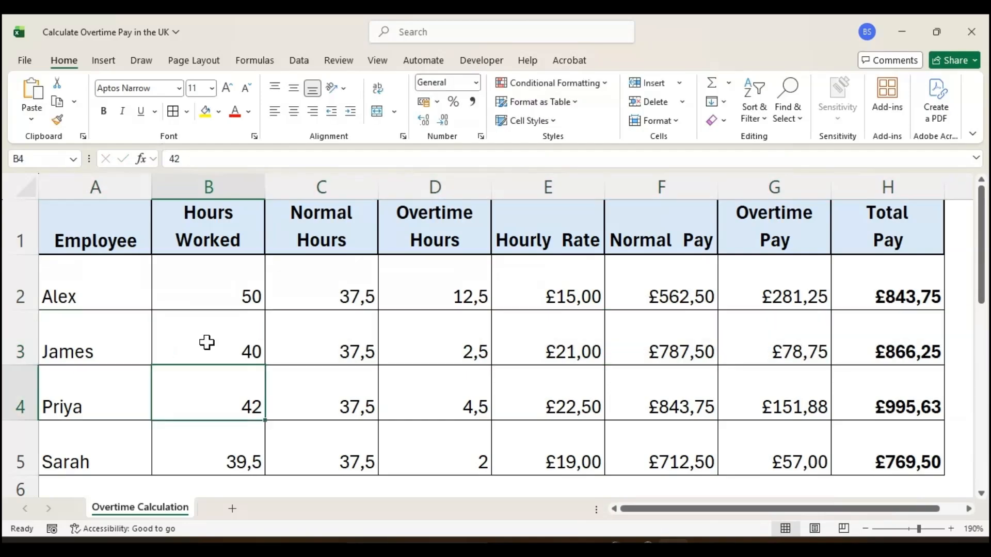
- Undo the two test changes to Hours Worked in cells B2 and B3
{"action": "left_click", "coordinate": [878, 186]}
{"action": "left_click", "coordinate": [359, 372]}
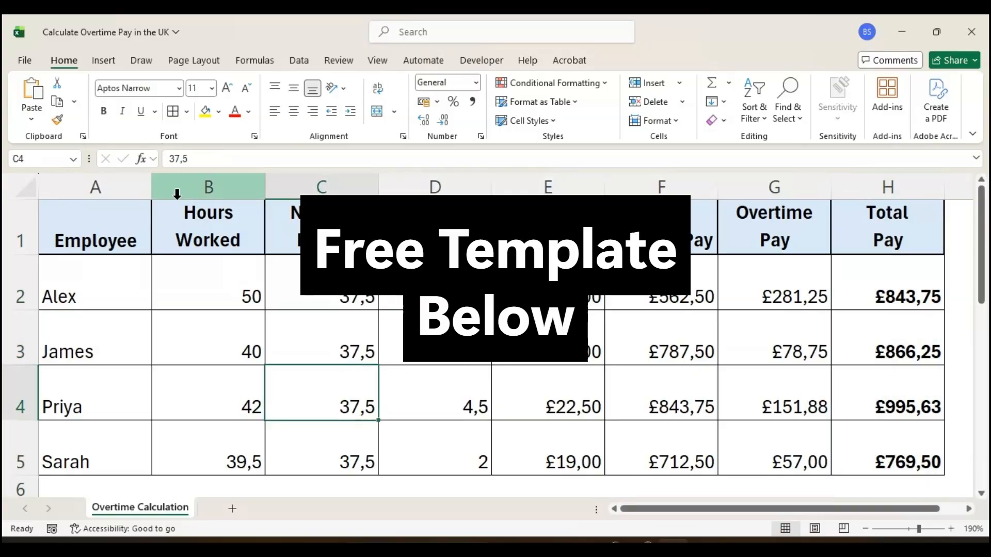
{"action": "key", "text": "ctrl+z"}
{"action": "key", "text": "ctrl+z"}
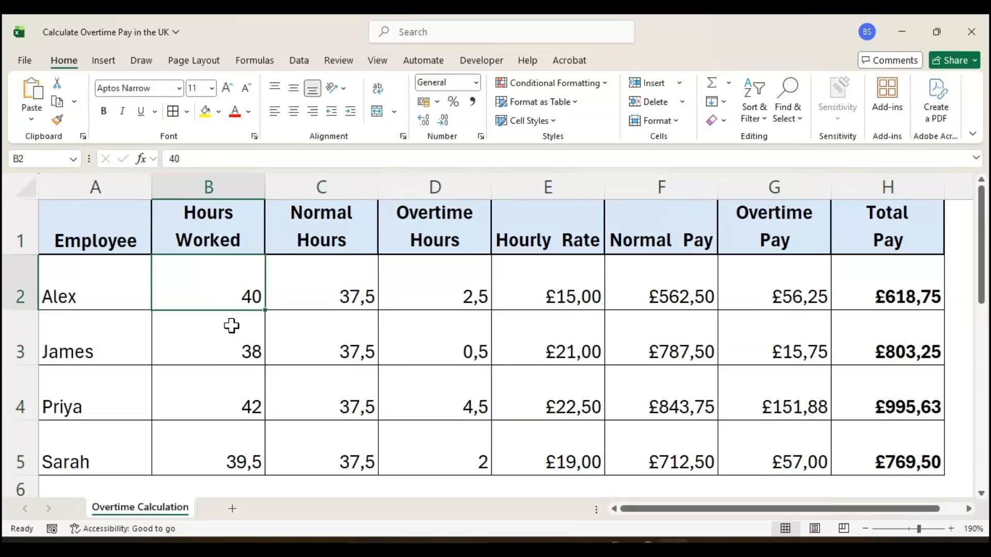
{"action": "left_click", "coordinate": [678, 381]}
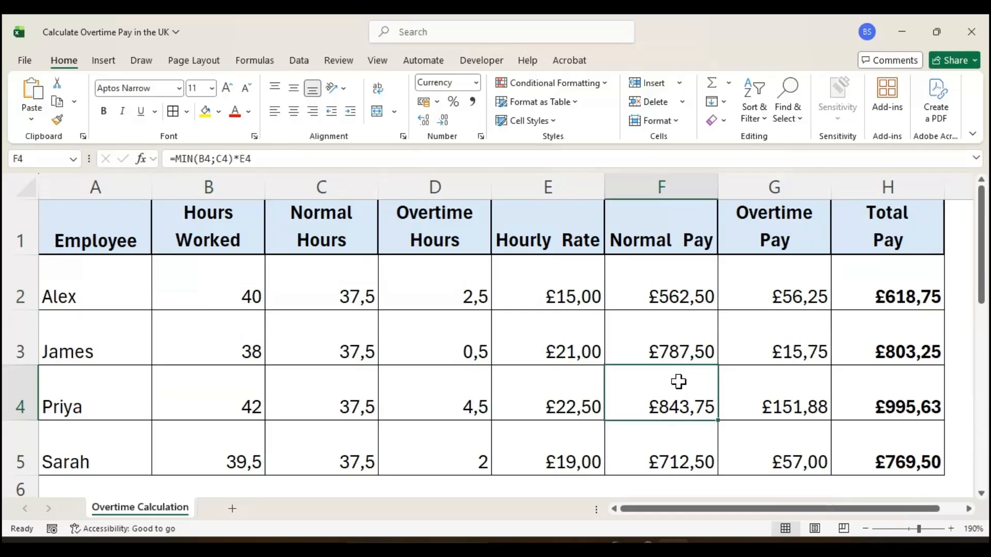